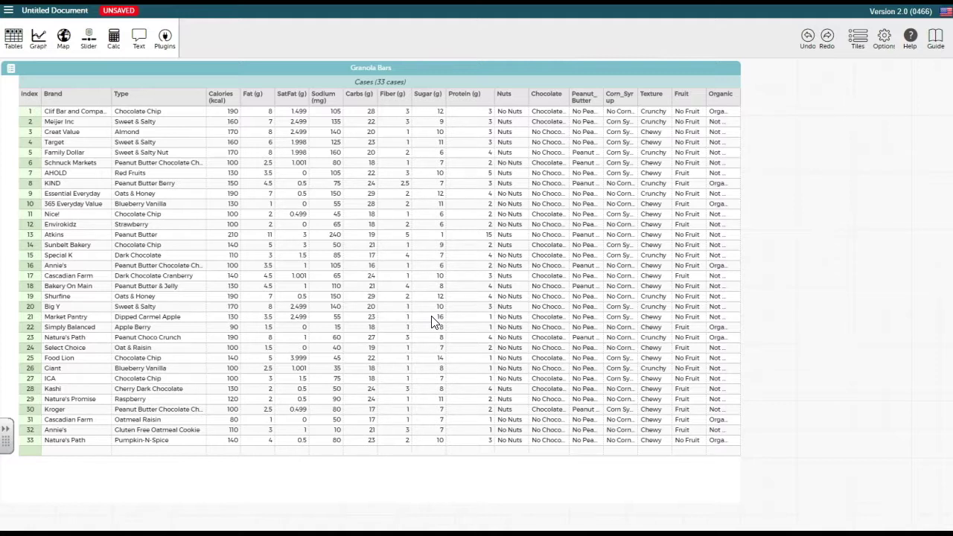
Step: Add a new attribute named SugarGroup to the Granola Bars table
click(695, 163)
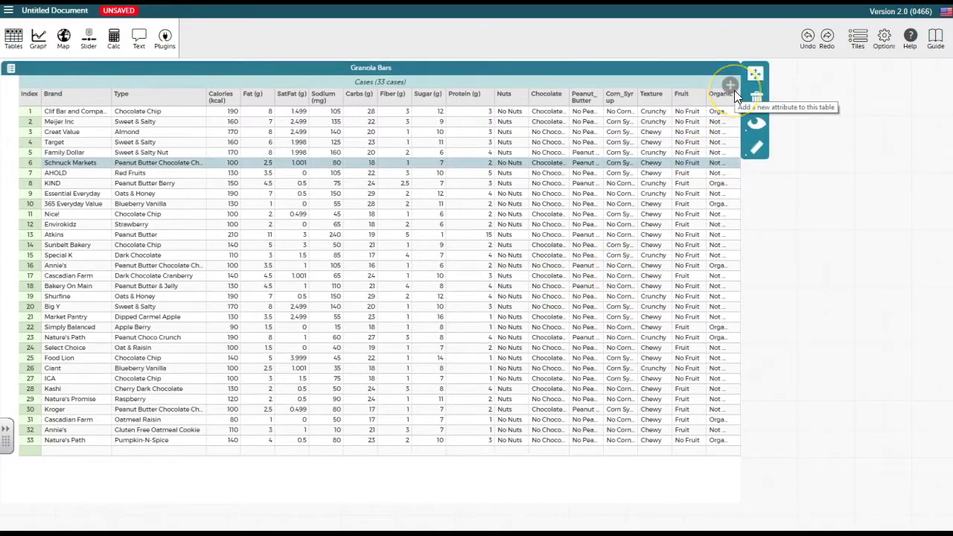
click(734, 90)
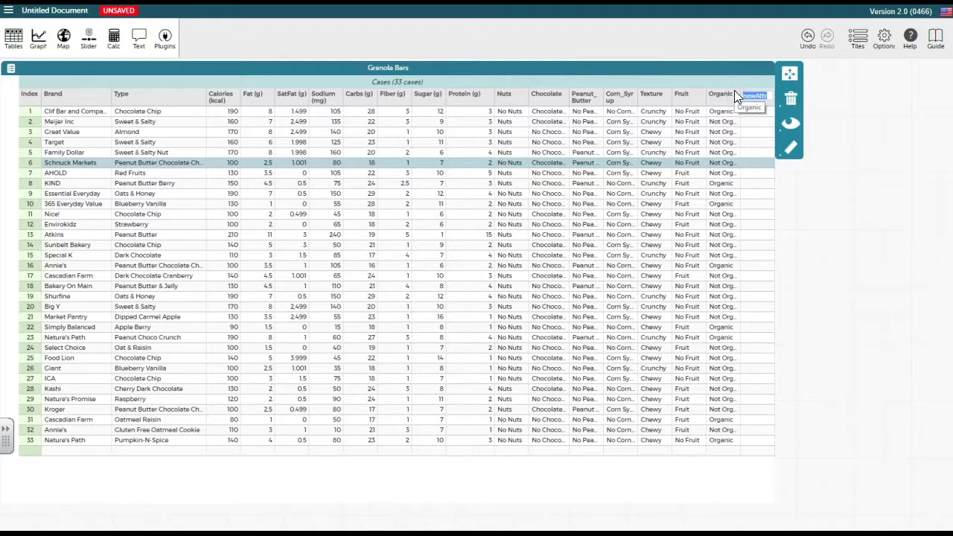
text(SugarGroup)
key(Return)
Step: Drag the SugarGroup column between Sugar (g) and Protein (g)
drag(749, 98, 455, 96)
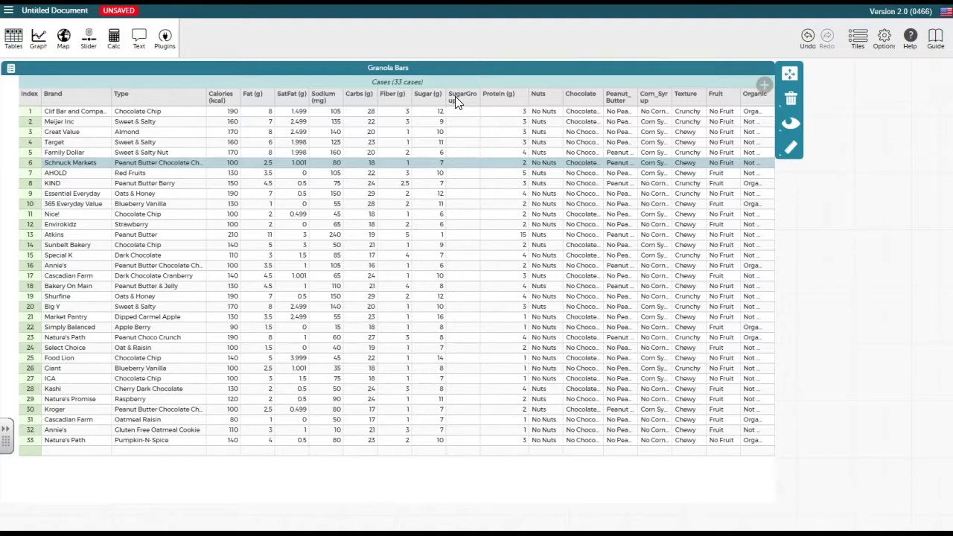
Step: Sort the table by Sugar (g) ascending so the lowest-sugar bars come first
click(426, 100)
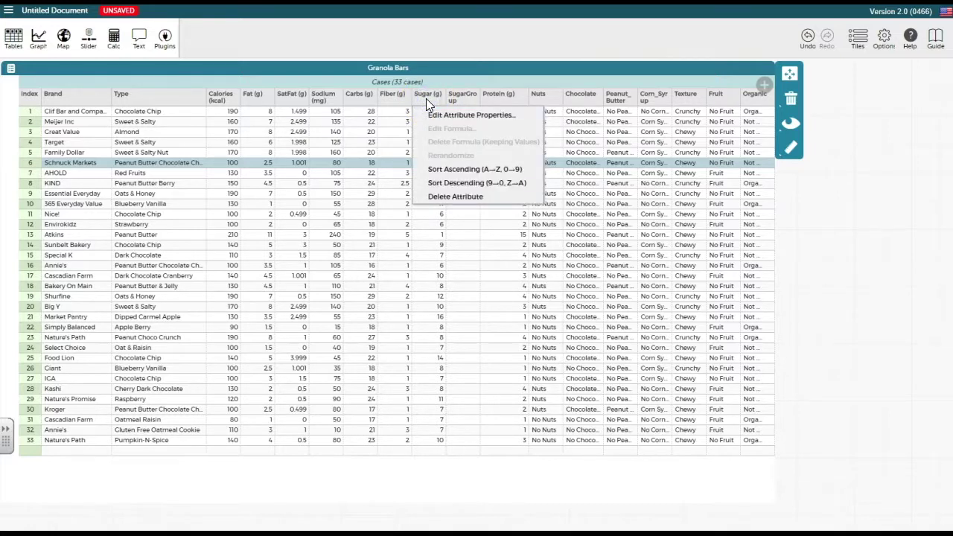
click(439, 168)
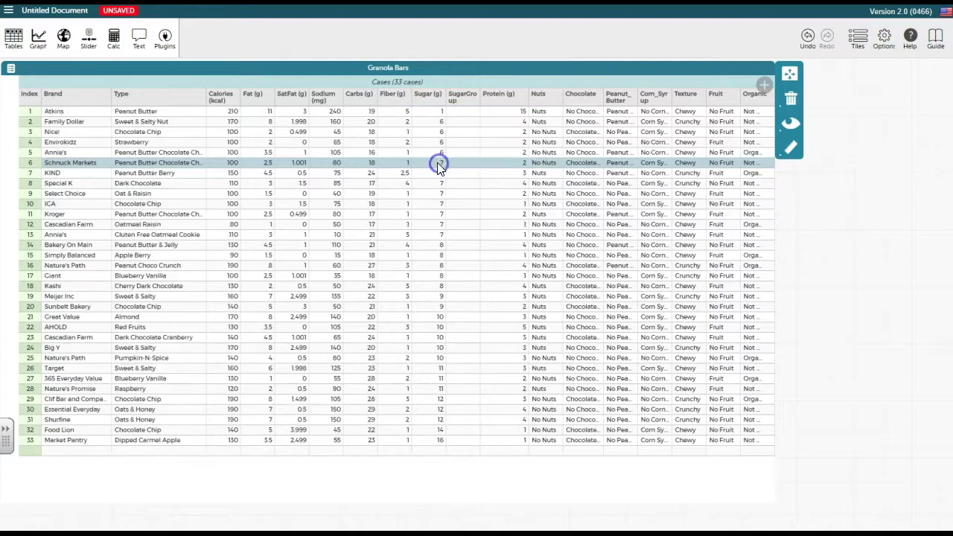
click(447, 123)
Step: Enter '1 to 4' in row 1's SugarGroup cell
click(458, 113)
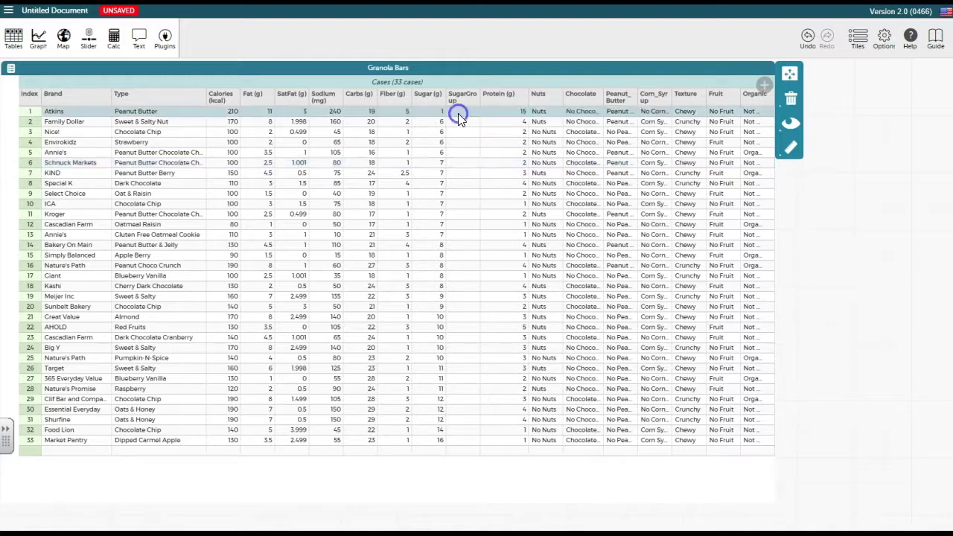
click(459, 113)
text(1 to 4)
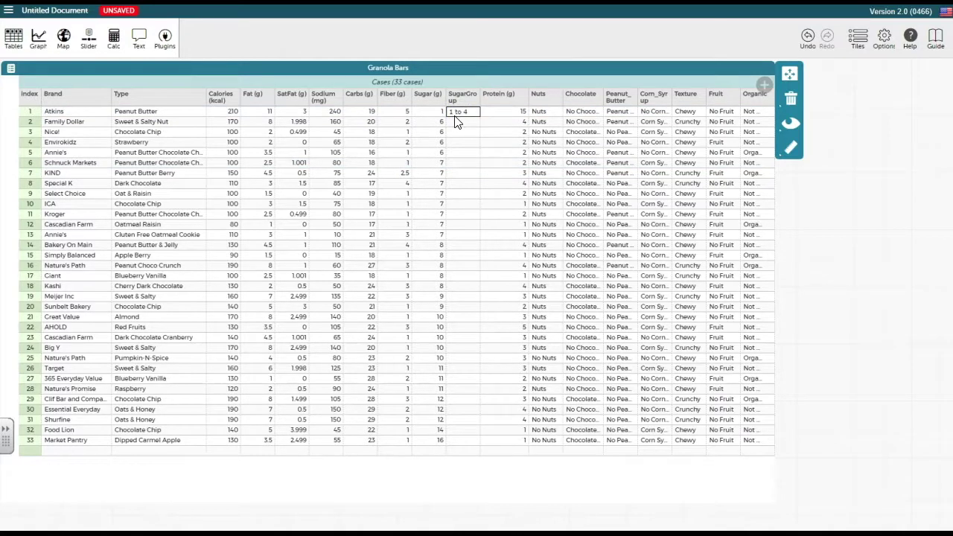
key(Return)
Step: Enter '5 to 8' in row 2's SugarGroup cell and copy that label
text(5 to 8)
text(to)
drag(477, 123, 446, 123)
key(ctrl+c)
key(Return)
Step: Paste '5 to 8' into the SugarGroup cells of rows 3 through 18
key(ctrl+v)
key(Return)
key(ctrl+v)
key(Return)
key(ctrl+v)
key(Return)
key(ctrl+v)
key(Return)
key(ctrl+v)
key(Return)
key(ctrl+v)
key(Return)
key(ctrl+v)
key(Return)
key(ctrl+v)
key(Return)
key(ctrl+v)
key(Return)
key(ctrl+v)
key(Return)
key(ctrl+v)
key(Return)
key(ctrl+v)
key(Return)
key(ctrl+v)
key(Return)
key(ctrl+v)
key(Return)
key(ctrl+v)
key(Return)
key(ctrl+v)
key(Return)
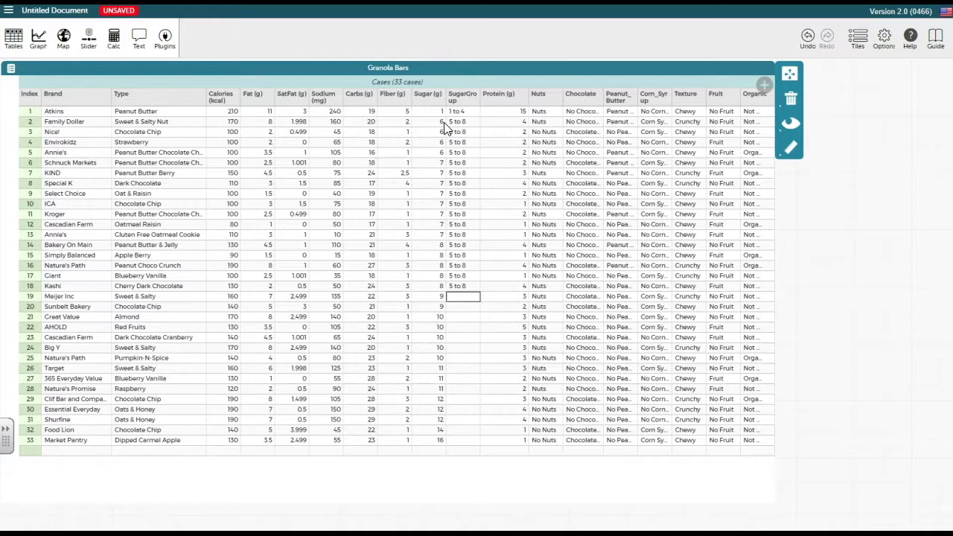
Step: Enter '9 to 12' in row 19's SugarGroup cell and copy that label
text(9 to 12)
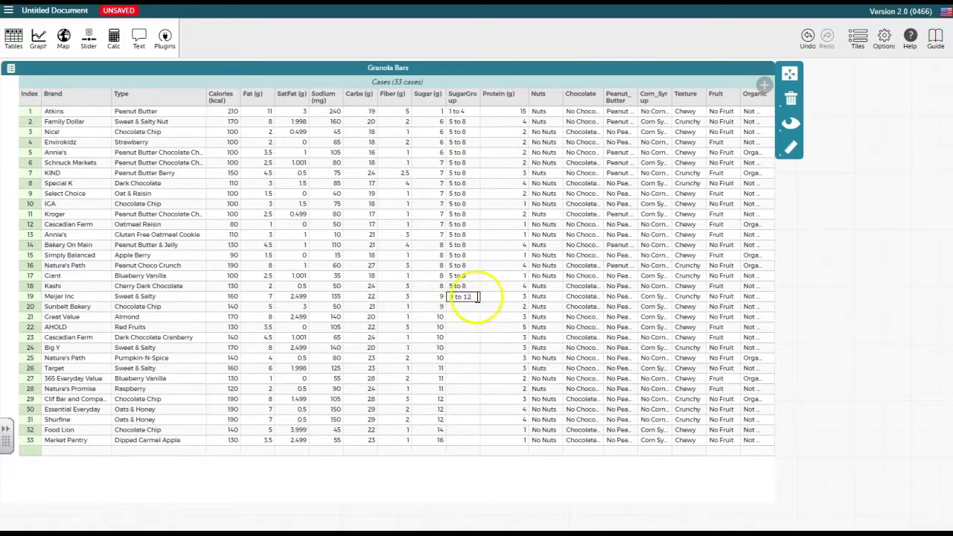
drag(476, 296, 450, 296)
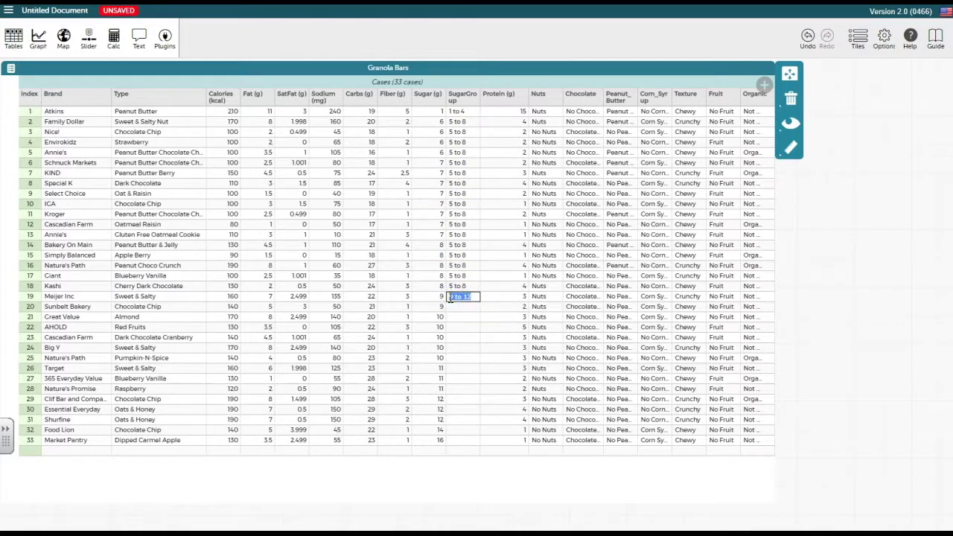
key(ctrl+c)
key(Return)
Step: Paste '9 to 12' into the SugarGroup cells of rows 20 through 31
key(ctrl+v)
key(Return)
key(ctrl+v)
key(Return)
key(ctrl+v)
key(Return)
key(ctrl+v)
key(Return)
key(ctrl+v)
key(Return)
key(ctrl+v)
key(Return)
key(ctrl+v)
key(Return)
key(ctrl+v)
key(Return)
key(ctrl+v)
key(Return)
key(ctrl+v)
key(Return)
key(ctrl+v)
key(Return)
key(ctrl+v)
key(Return)
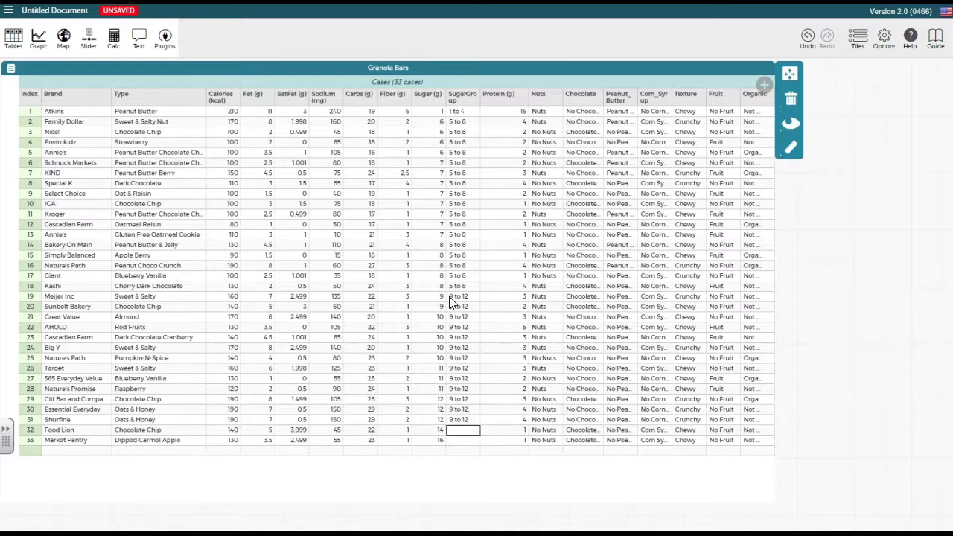
Step: Label rows 32 and 33 as '13 to 16' in the SugarGroup column
text(13 to 16)
click(473, 433)
mouse_move(473, 431)
mouse_down()
mouse_move(443, 432)
mouse_move(447, 440)
mouse_up()
click(447, 440)
key(ctrl+v)
key(Return)
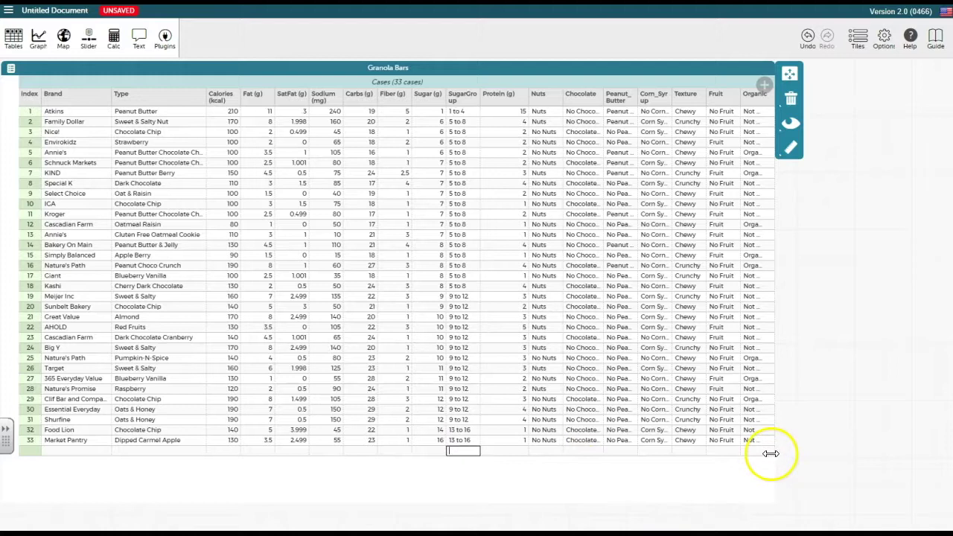
Step: Narrow the table, add a graph, and put SugarGroup on its horizontal axis
drag(771, 452, 510, 461)
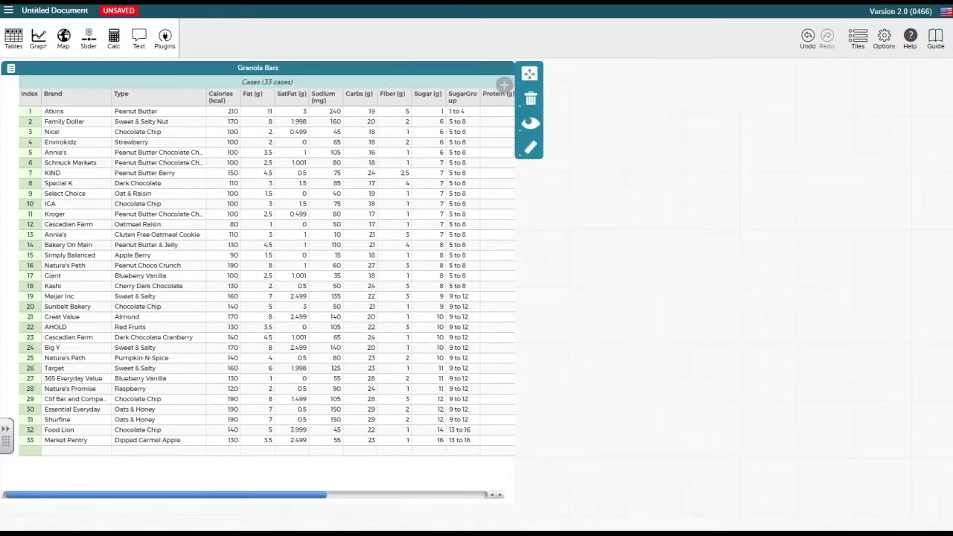
click(38, 35)
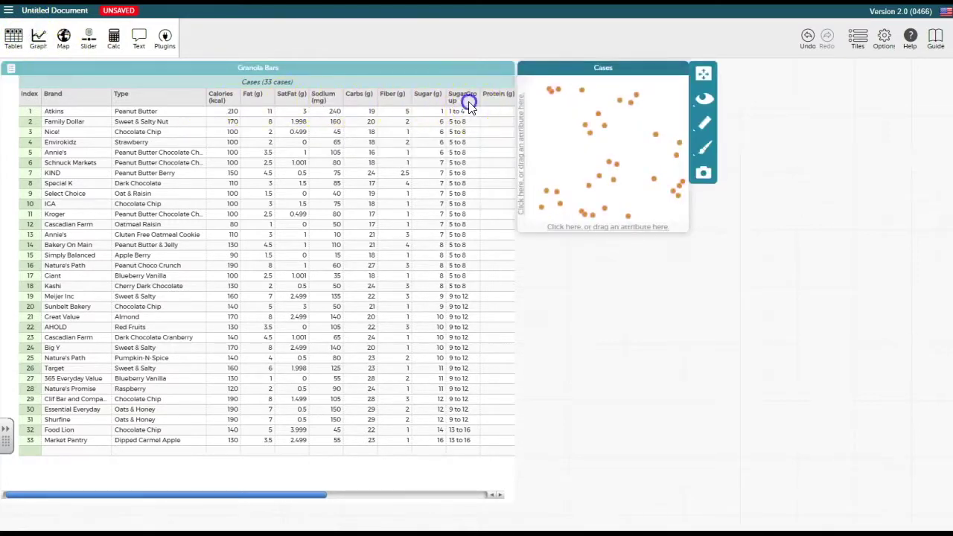
drag(469, 106, 557, 219)
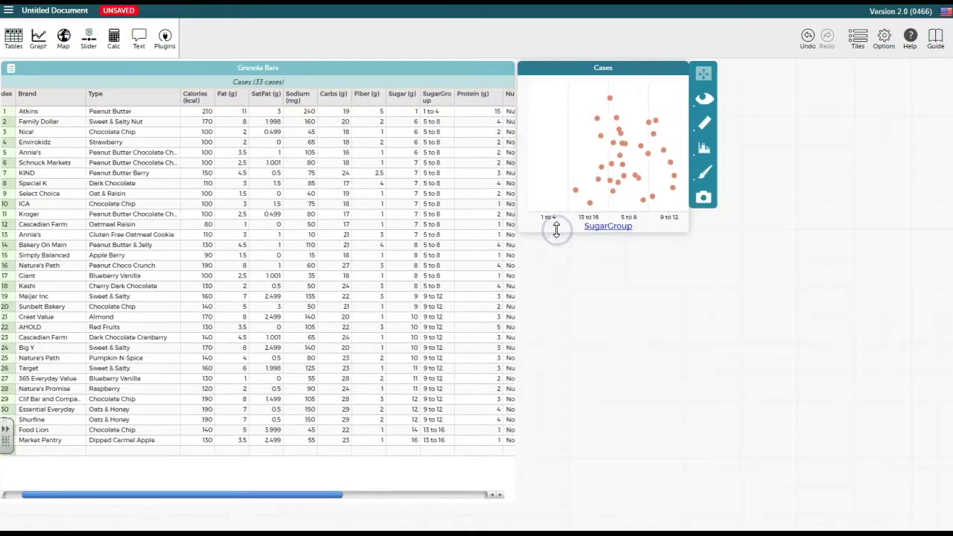